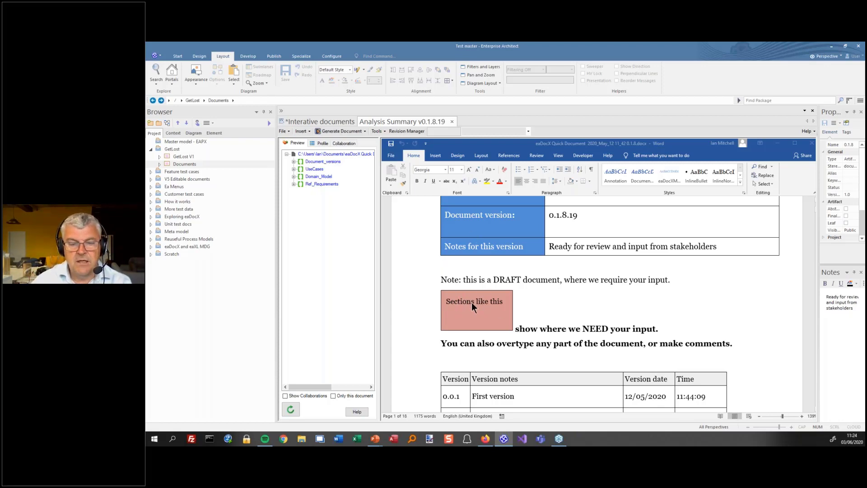
Step: Look through the Analysis Summary draft, from the version history to the highlighted Details cells in the Actors table
scroll(473, 301, down, 1)
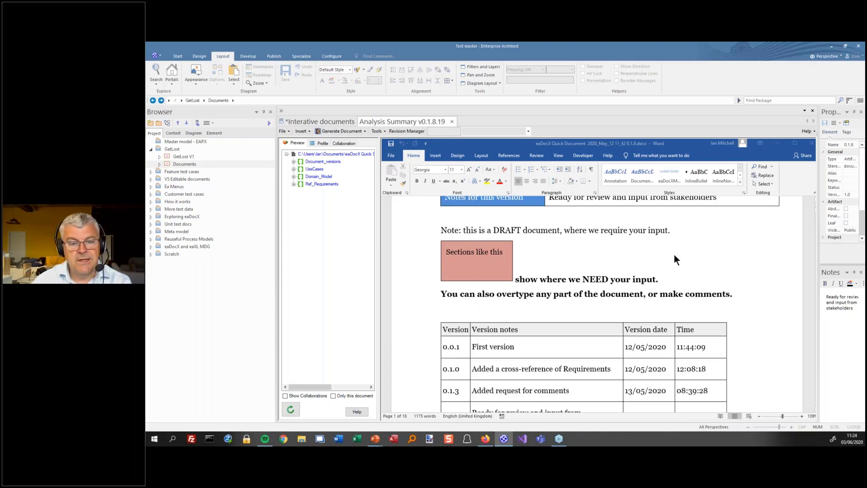
scroll(625, 258, down, 10)
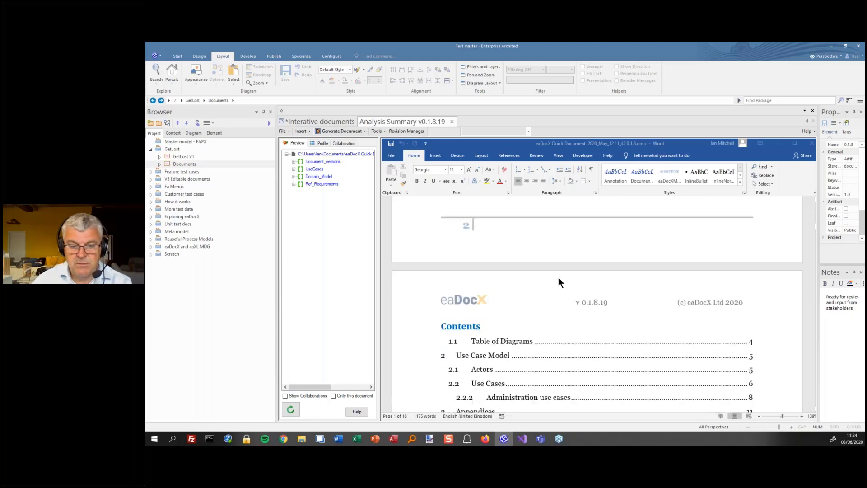
scroll(558, 277, down, 20)
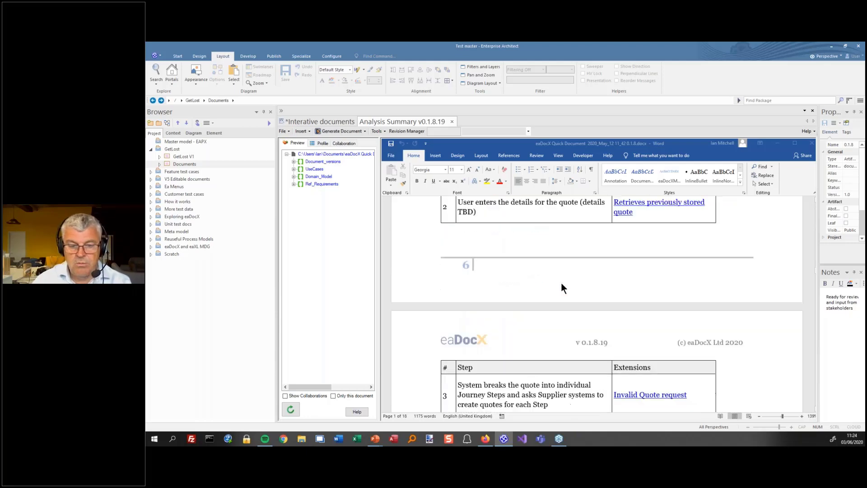
scroll(561, 283, up, 10)
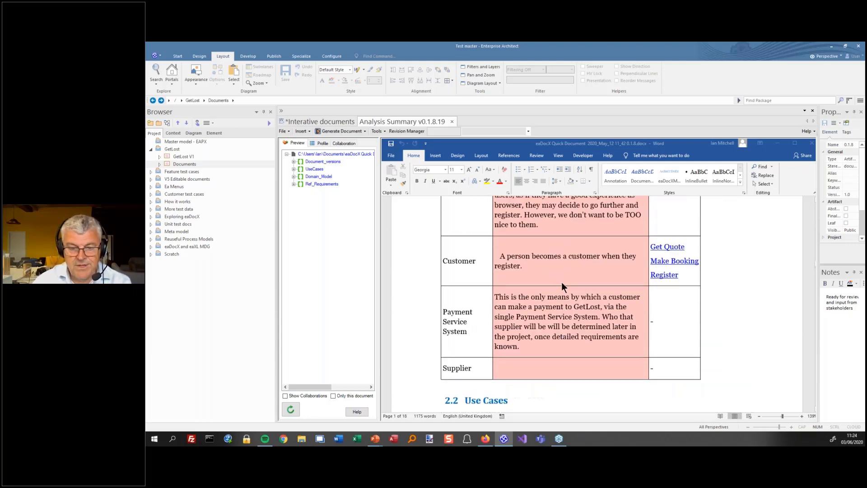
scroll(562, 286, up, 8)
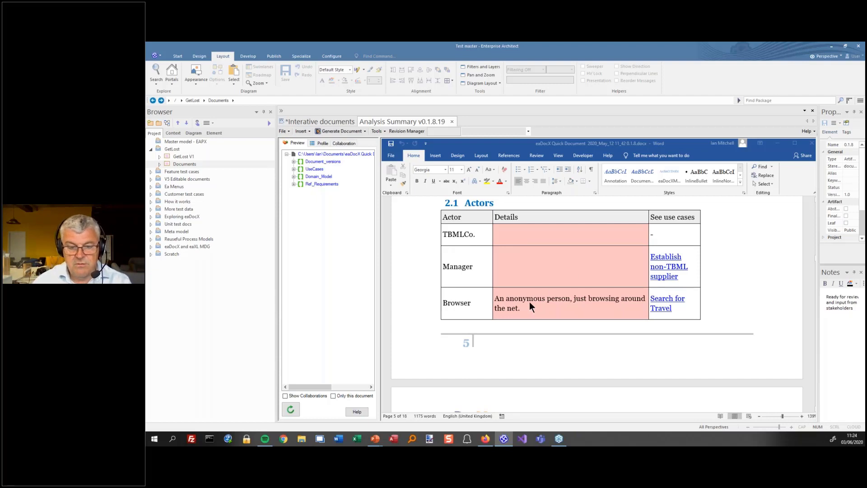
scroll(529, 302, down, 3)
scroll(529, 302, up, 3)
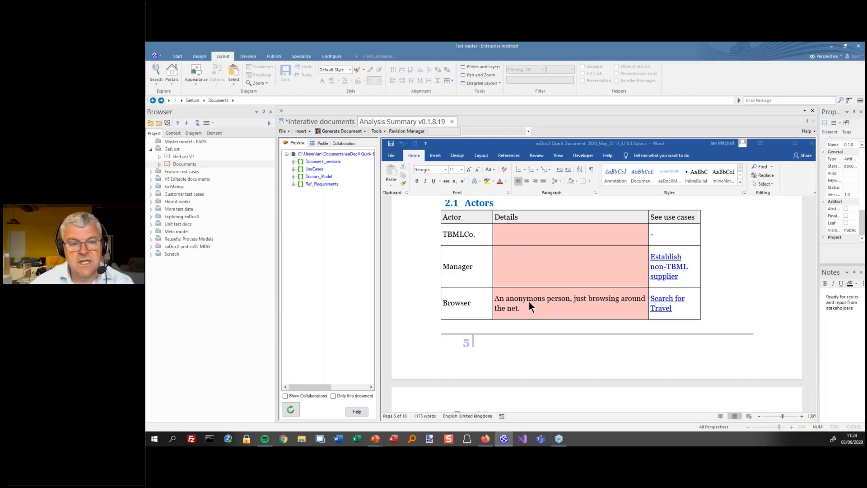
Step: Load both reviewers' commented copies of the Analysis summary document from the Get Lost project documents folder into the Revision Manager
click(407, 131)
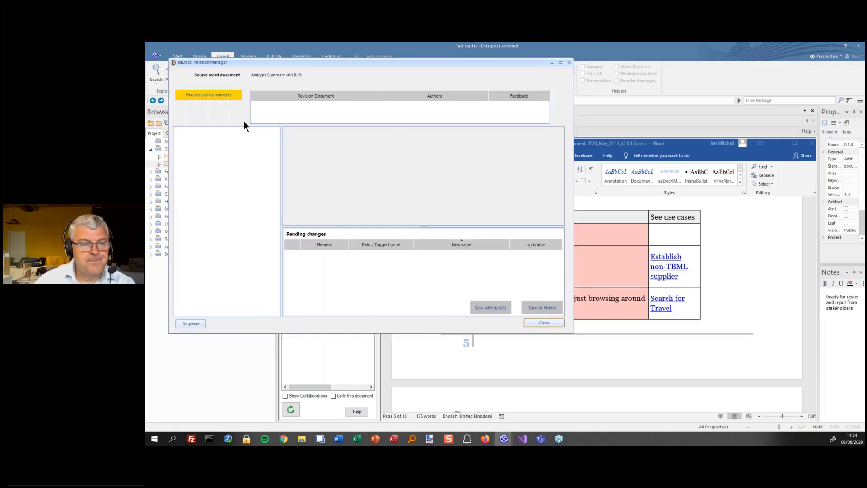
click(209, 95)
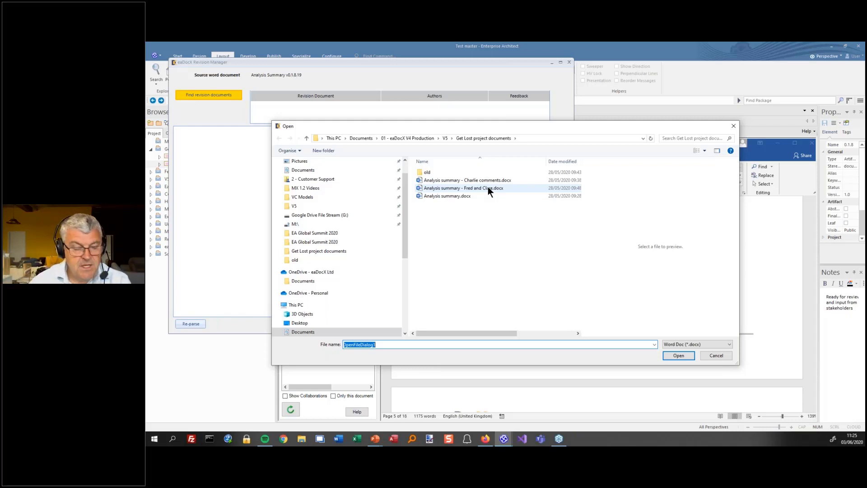
click(487, 182)
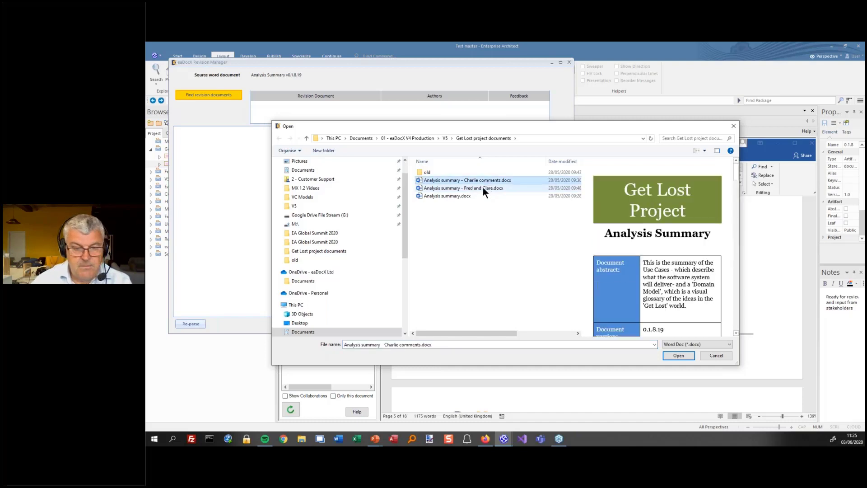
ctrl+click(483, 188)
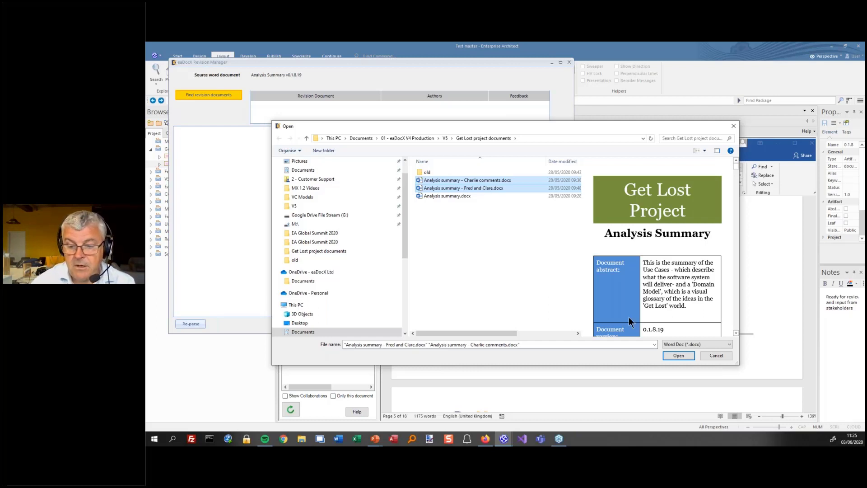
click(676, 354)
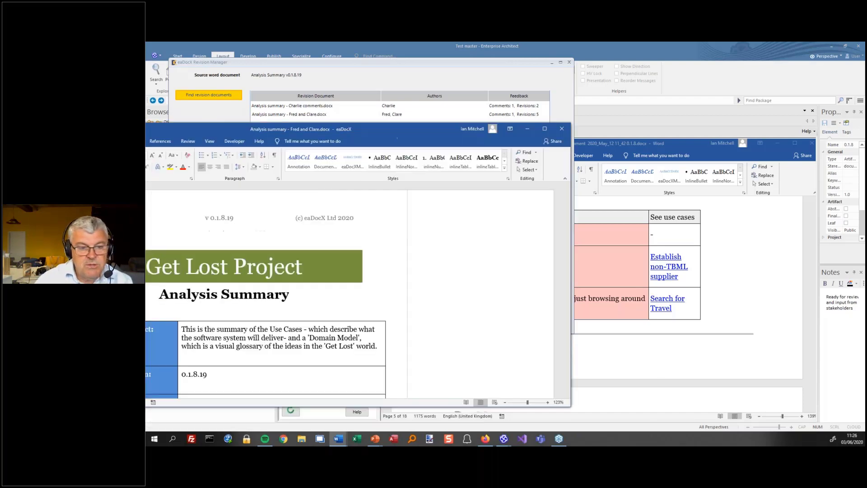
Step: Examine the comment and the tracked changes in the Actors table of the two reviewers' shared copy of the document
scroll(400, 195, down, 4)
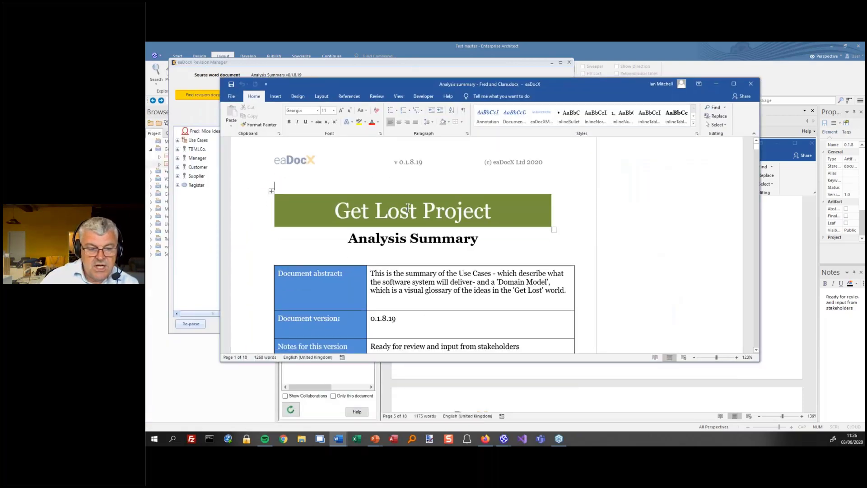
scroll(402, 206, down, 4)
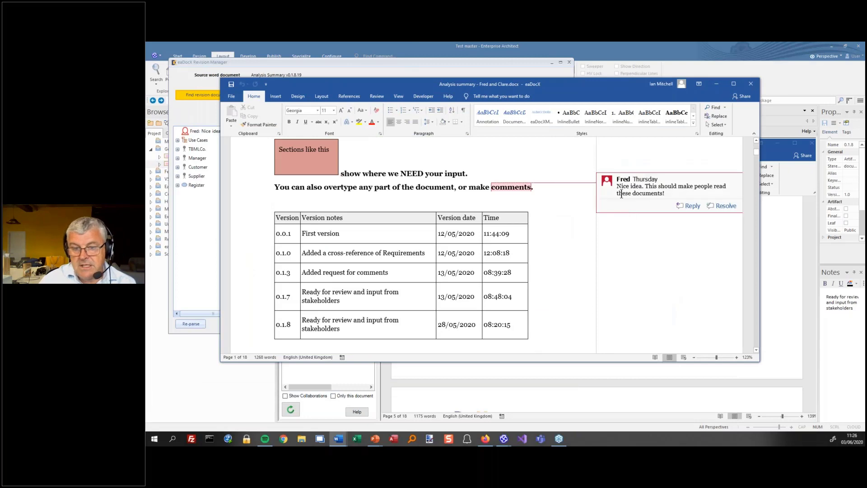
scroll(542, 234, down, 8)
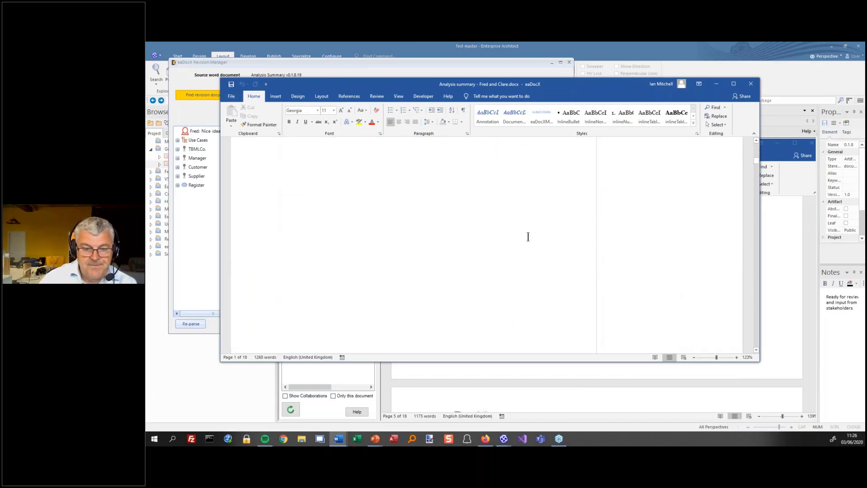
scroll(499, 231, down, 10)
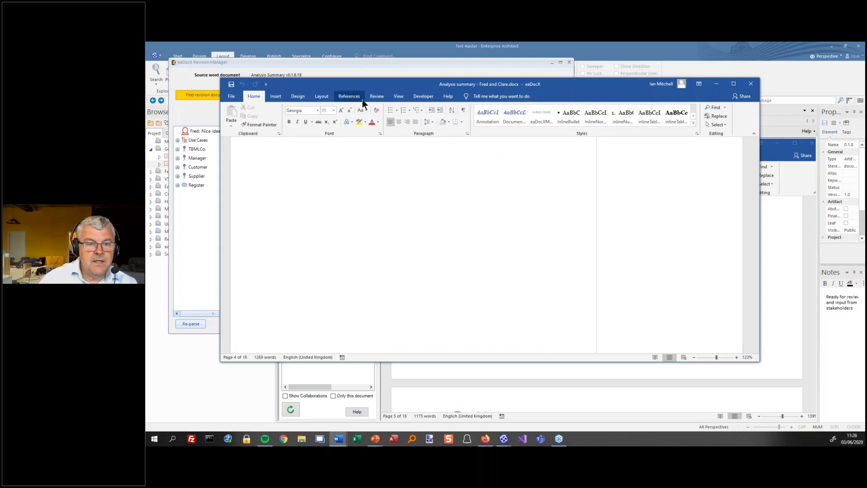
click(377, 97)
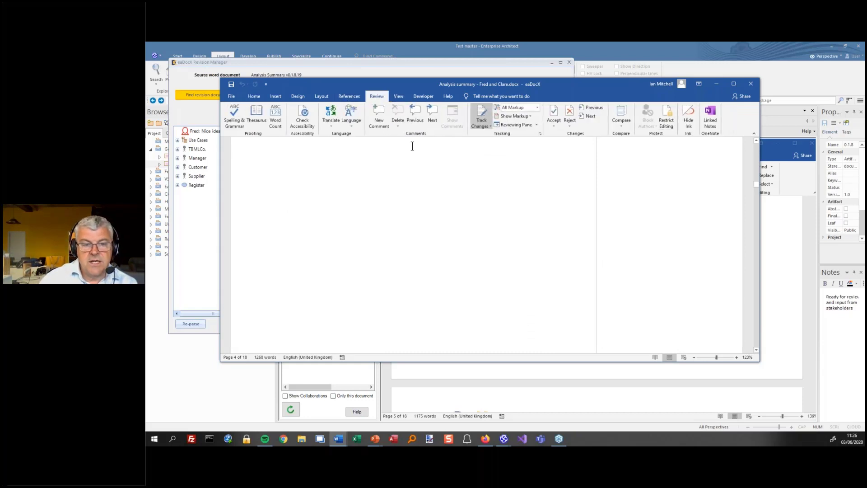
scroll(438, 189, down, 5)
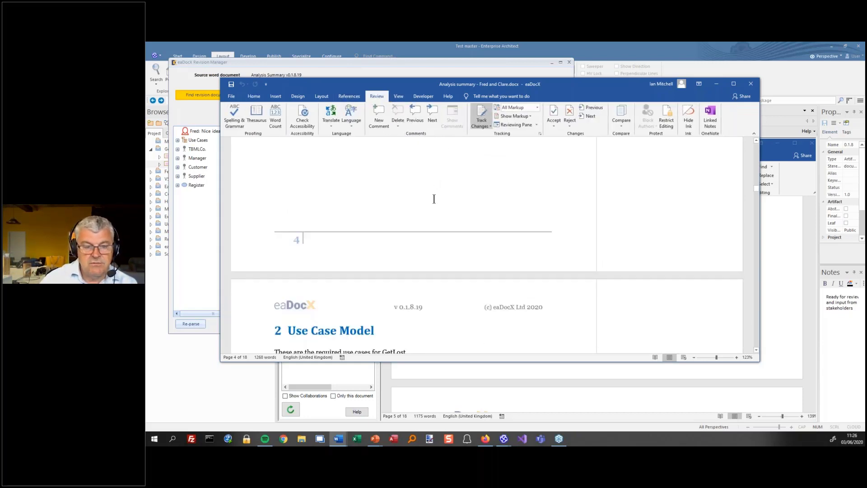
scroll(433, 198, down, 6)
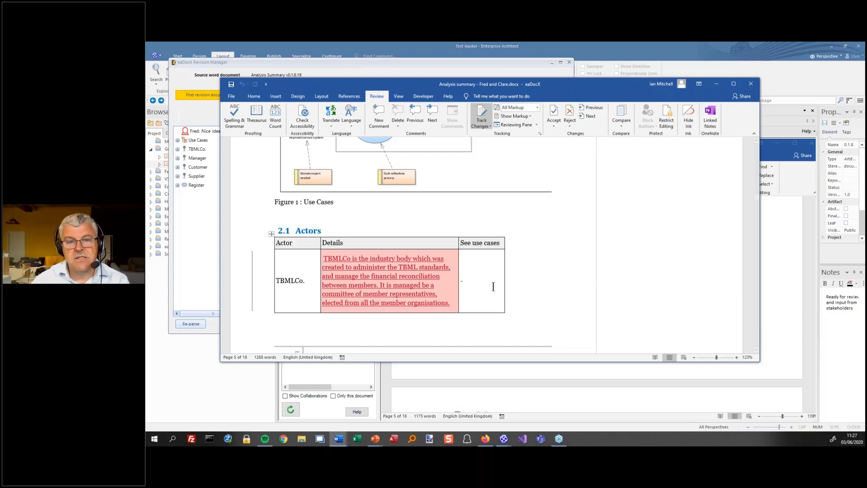
drag(539, 87, 524, 91)
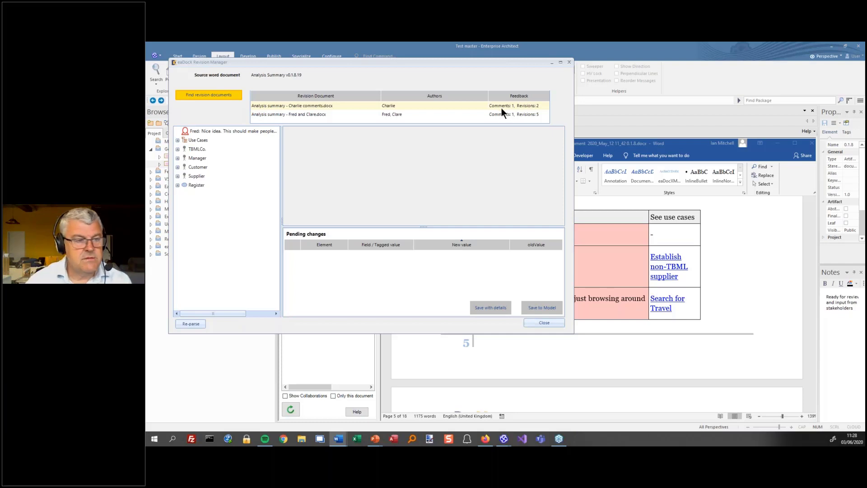
Step: Check the general comment about making people read the documents in its source document and mark it as resolved
click(221, 131)
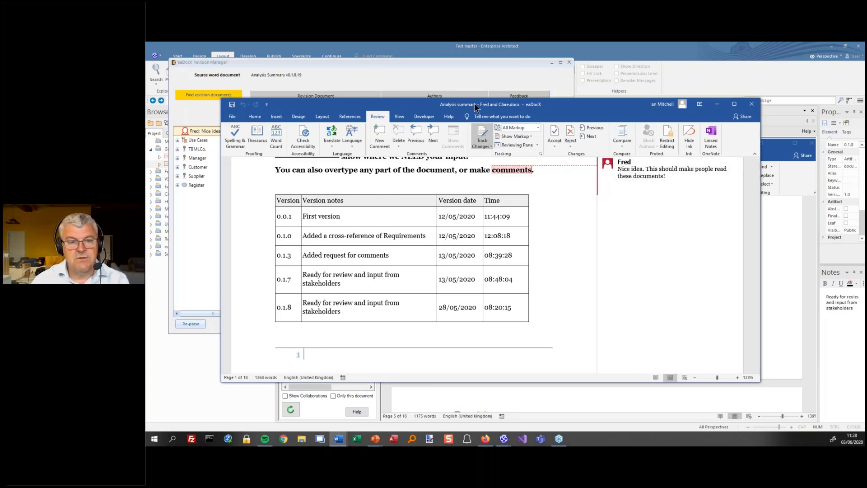
key(alt+F4)
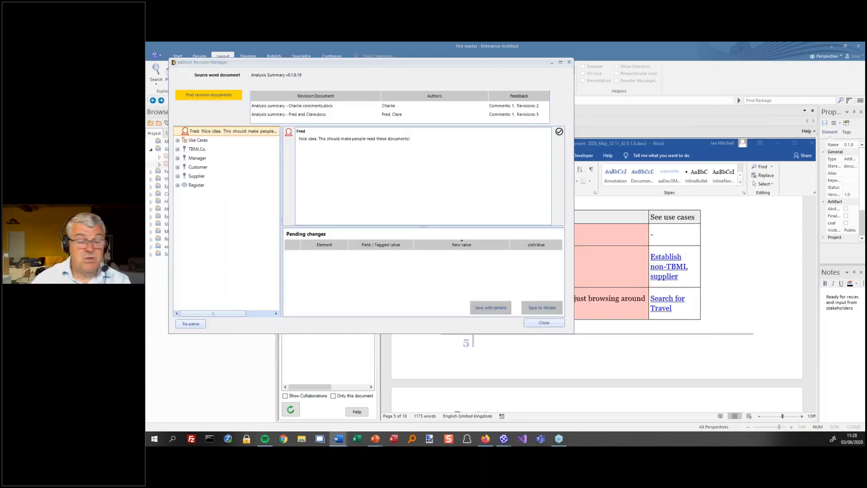
click(559, 132)
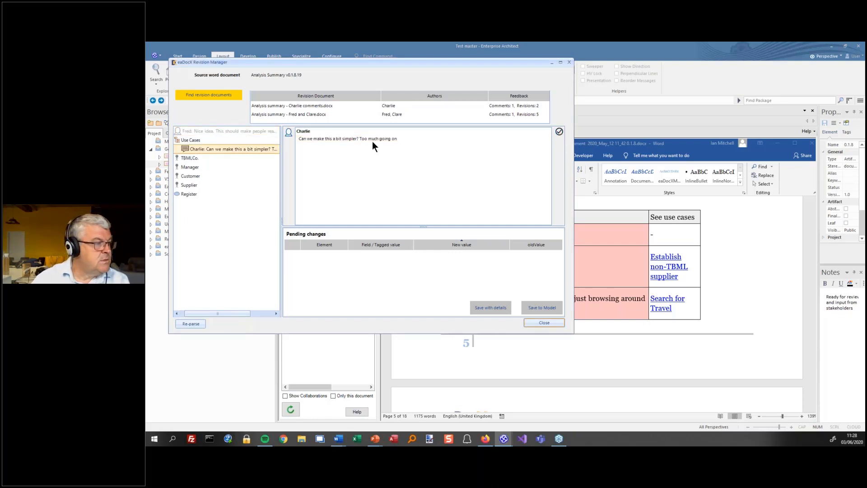
Step: Check the comment asking for a simpler Use Cases diagram in its source document and mark it as resolved
double_click(265, 147)
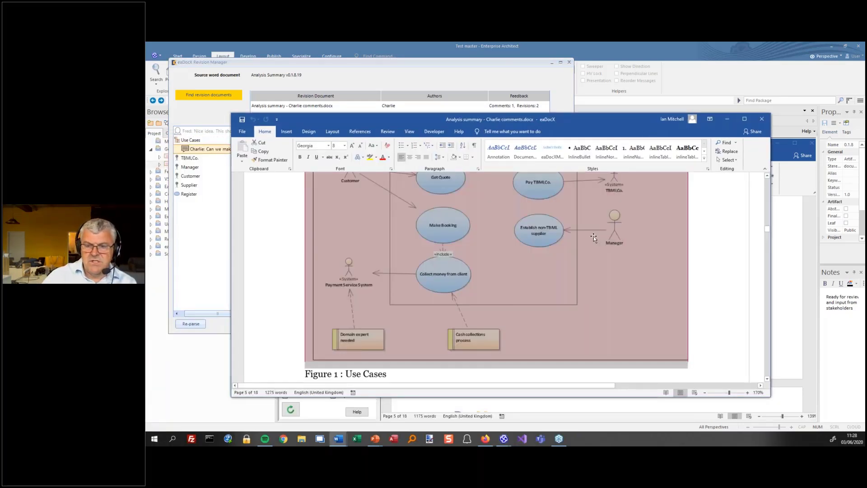
scroll(593, 237, up, 3)
scroll(592, 237, up, 6)
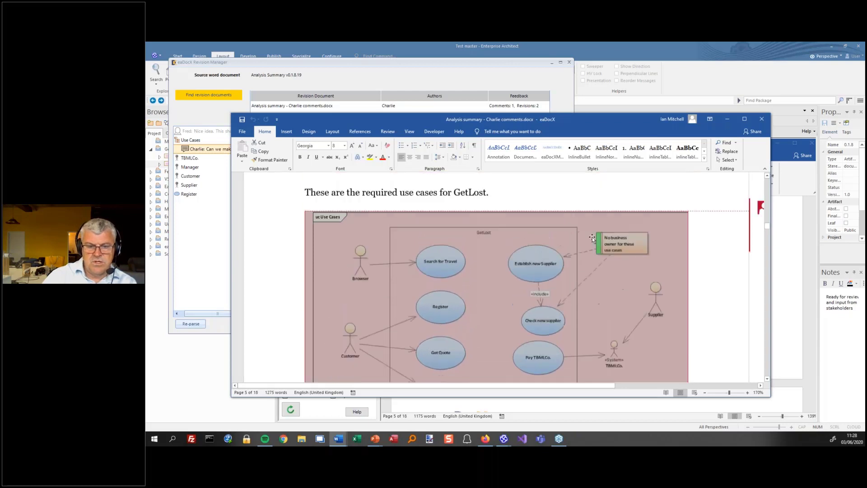
scroll(592, 239, down, 3)
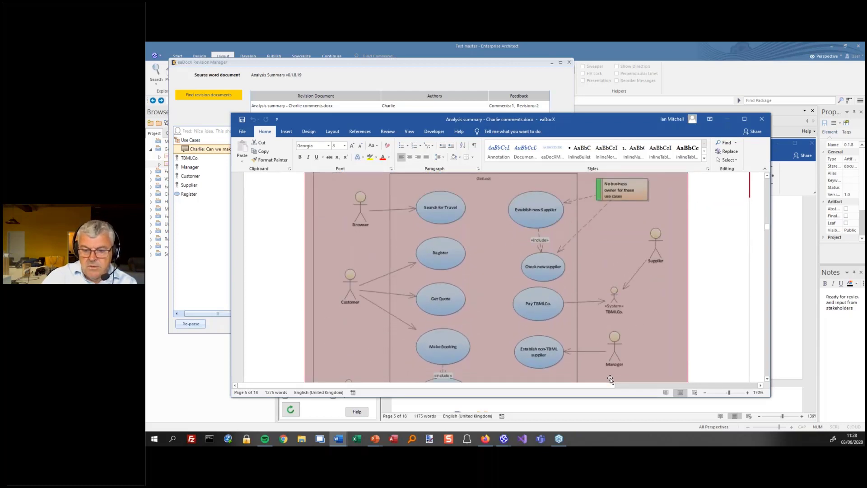
drag(605, 386, 678, 388)
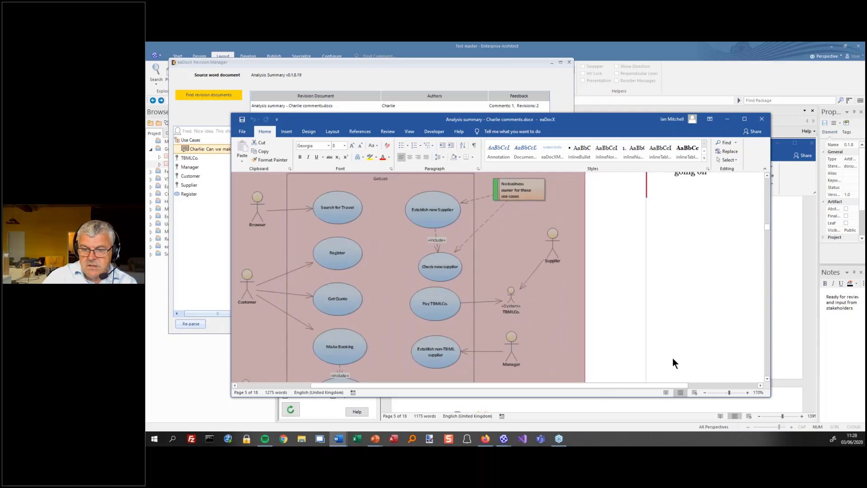
scroll(672, 357, up, 2)
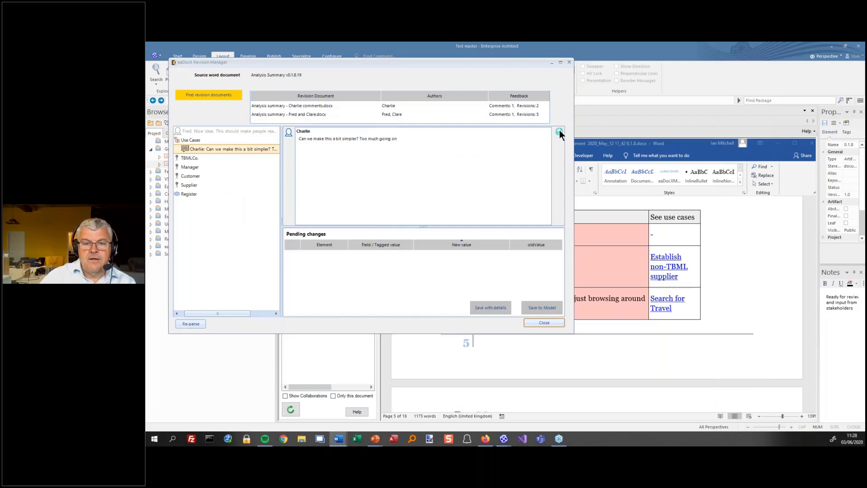
click(559, 131)
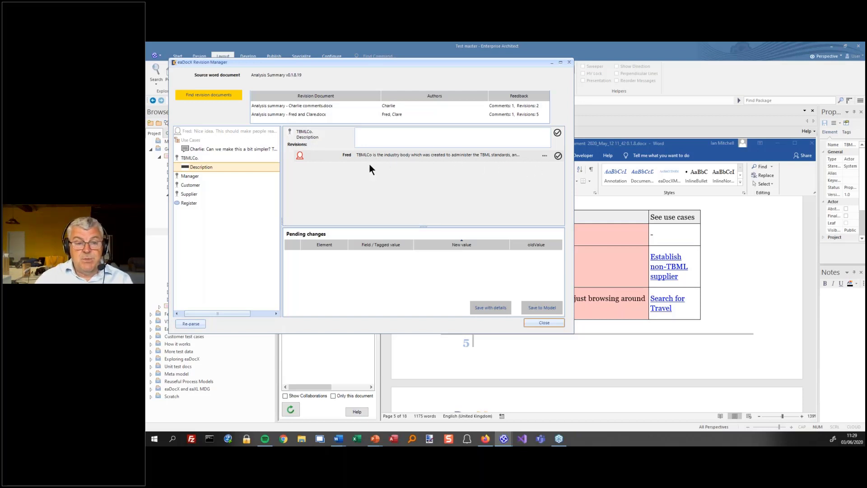
Step: Accept the proposed descriptions for the TBMLCo. and Customer actors, and the super-user description for the Manager actor
click(558, 156)
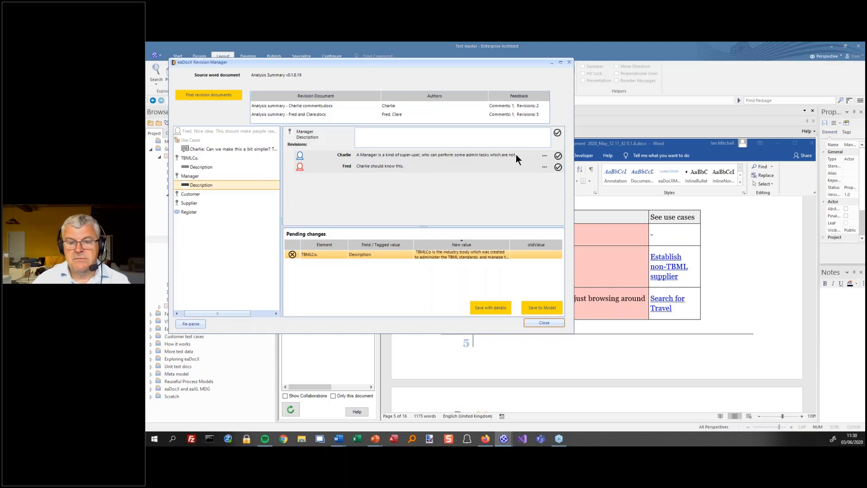
click(559, 155)
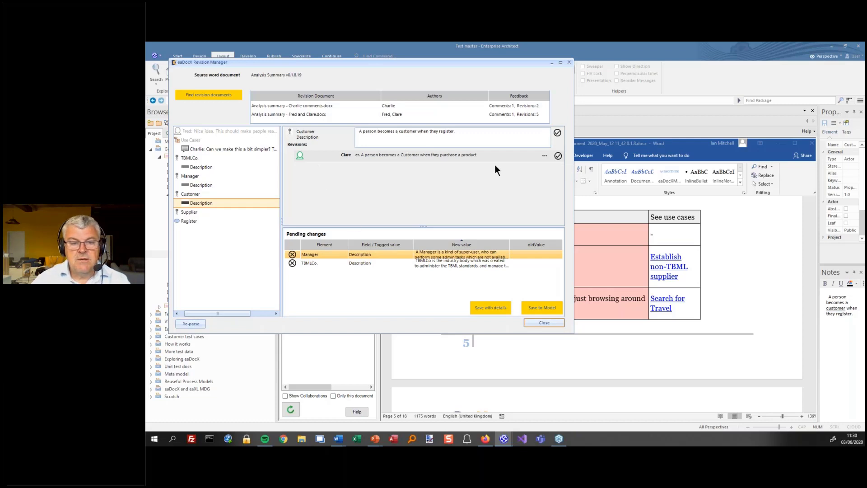
click(559, 156)
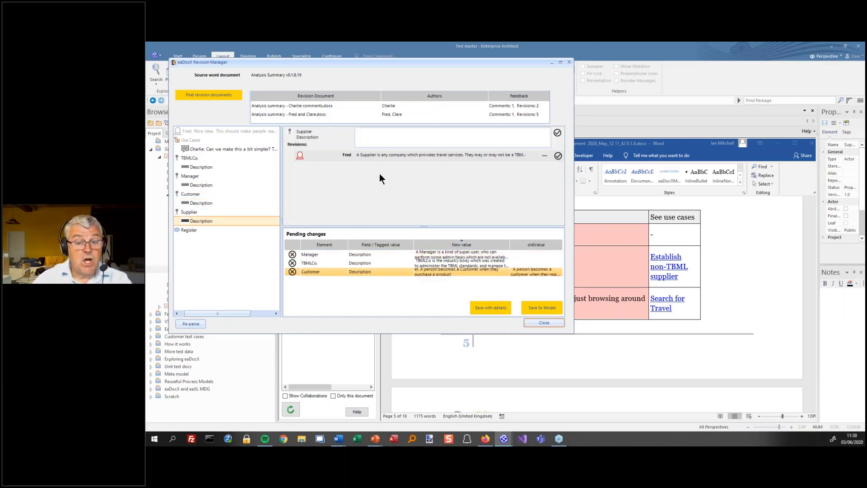
Step: Examine the Manager description's tracked change and the Get Quote details in the reviewer's document, and close the document
click(433, 276)
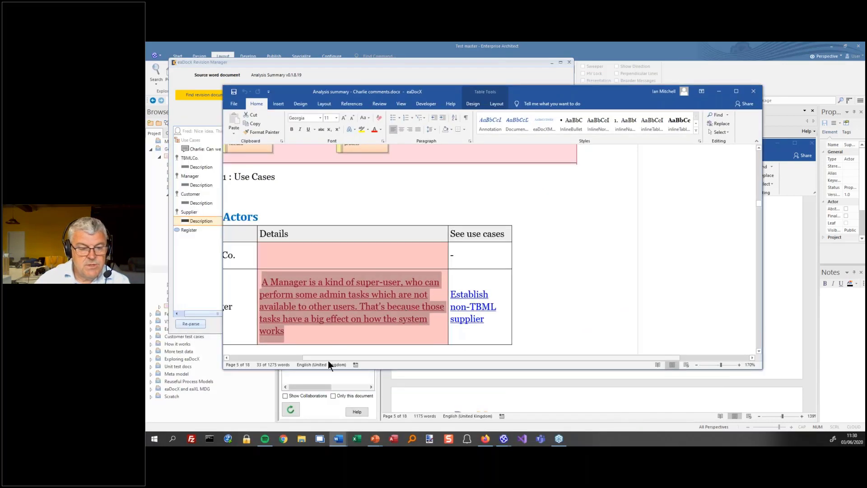
drag(310, 358, 301, 357)
scroll(301, 295, down, 6)
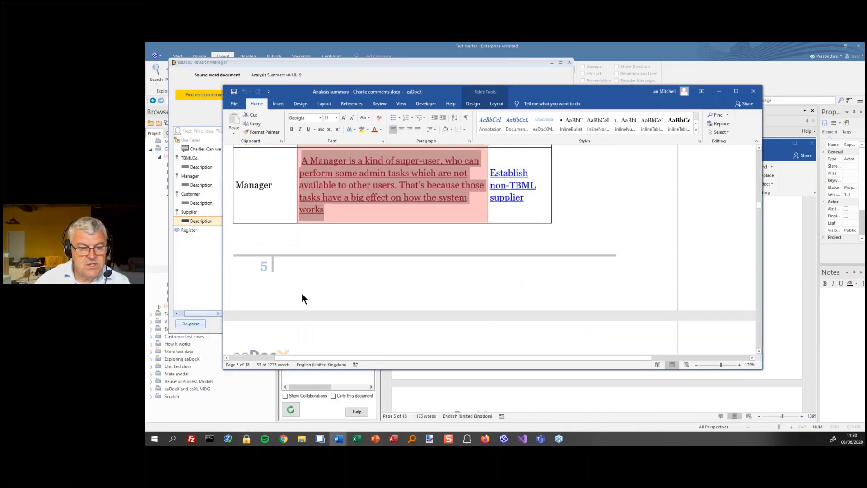
scroll(305, 291, down, 12)
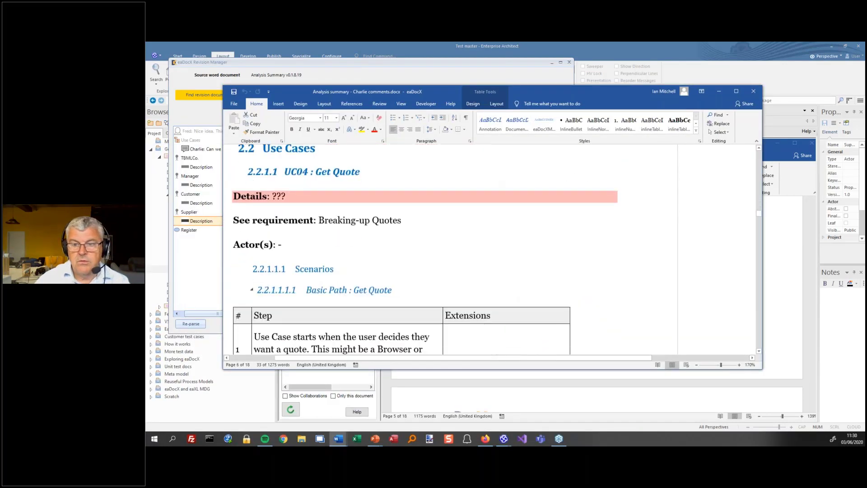
key(alt+F4)
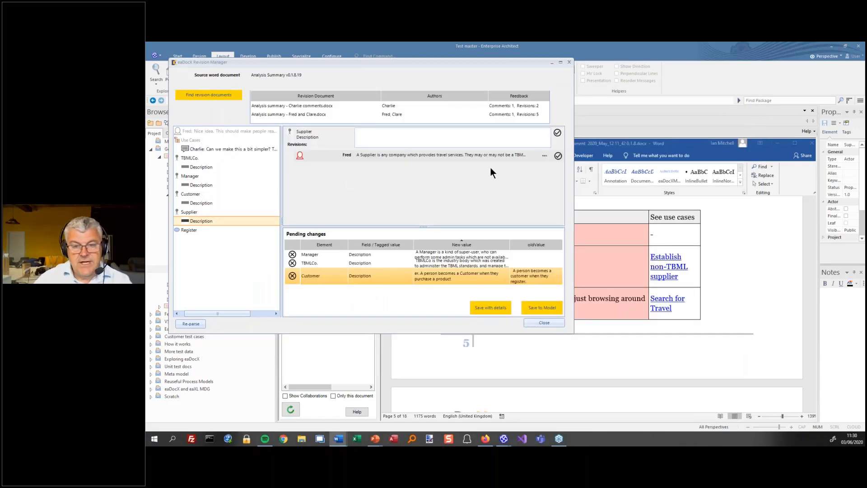
Step: Accept the proposed description for the Supplier actor, save all pending changes to the model with details, and close the Revision Manager
click(558, 155)
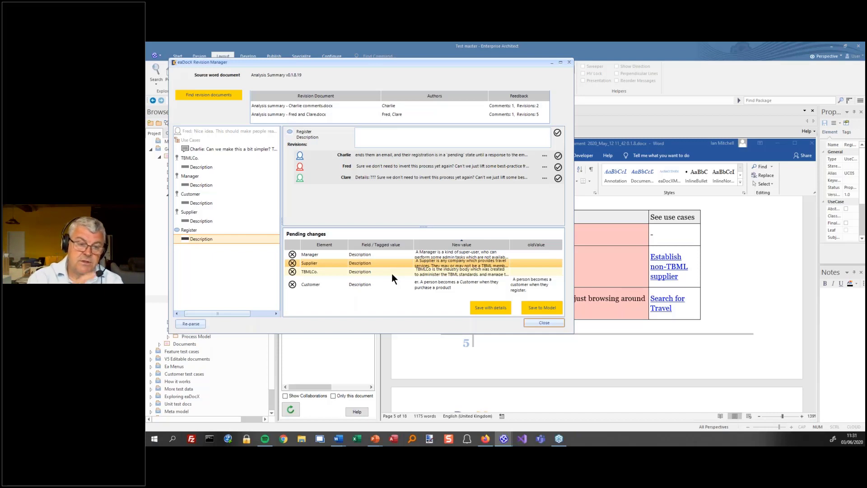
click(490, 309)
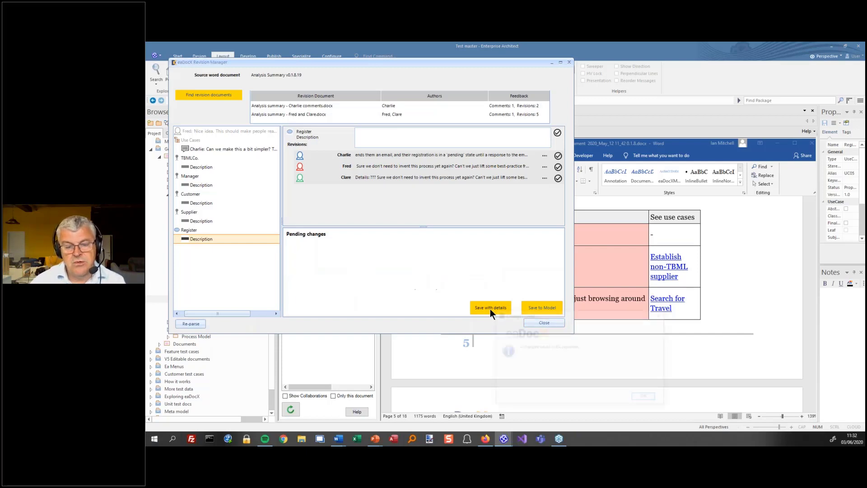
click(645, 398)
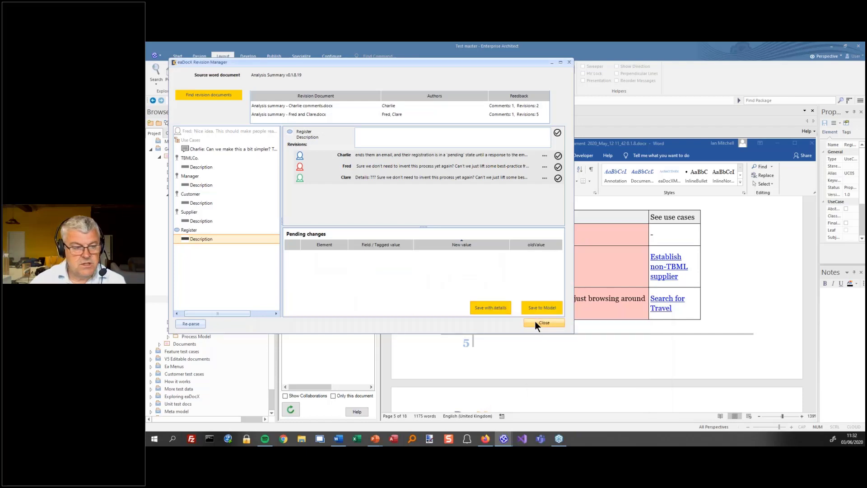
click(535, 321)
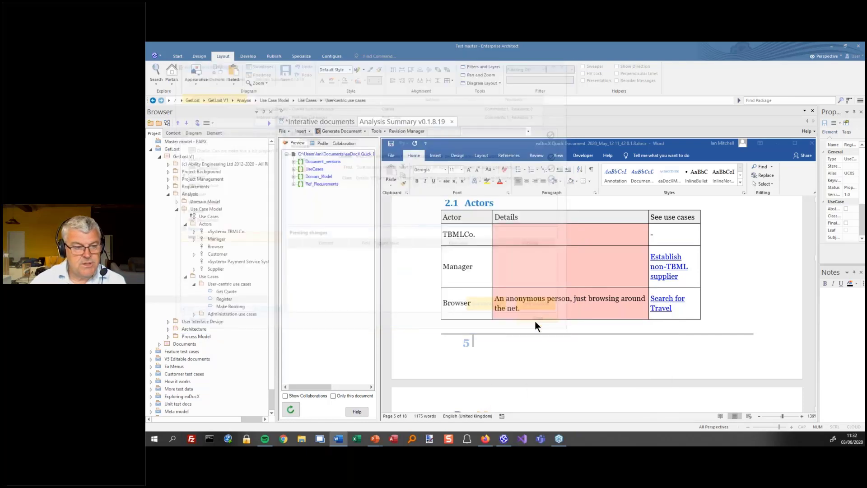
Step: Check the updated notes of the TBMLCo. actor and the revision record stored beneath it, widening the properties and notes area
click(194, 231)
click(227, 231)
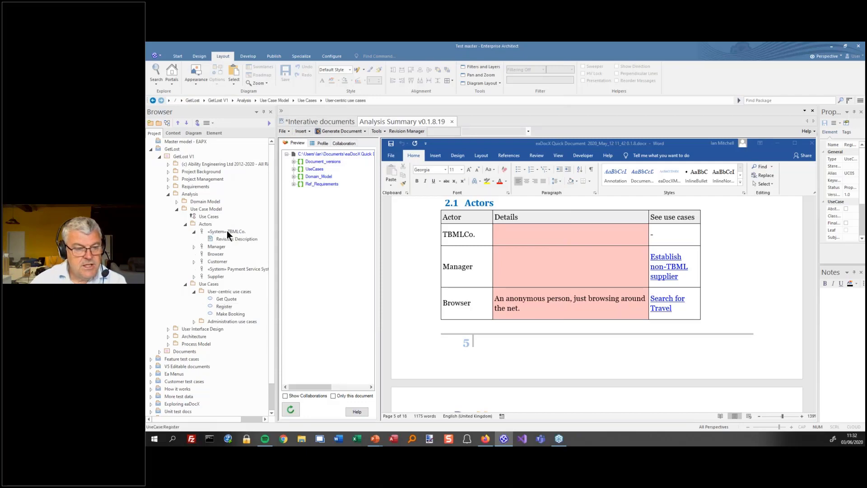
drag(818, 280, 714, 279)
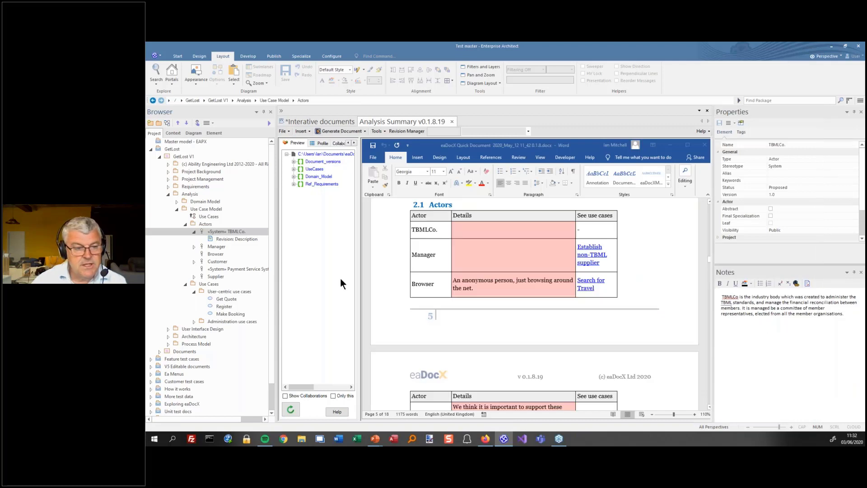
click(238, 237)
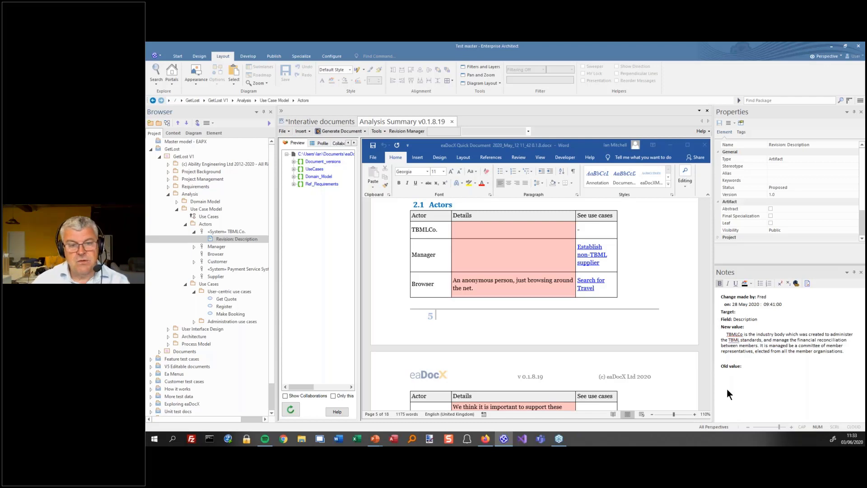
key(alt+Tab)
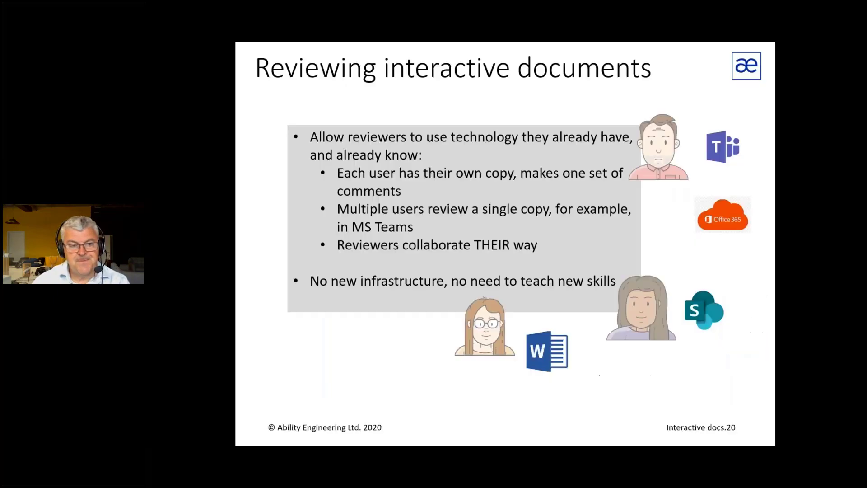
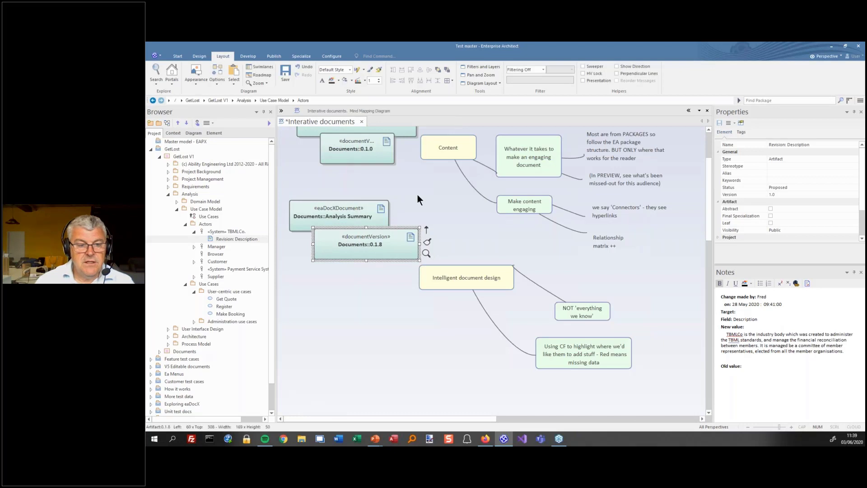
Step: Open the Project overview document from the Interative documents diagram and start a full, tagged generation
scroll(417, 194, up, 3)
double_click(378, 236)
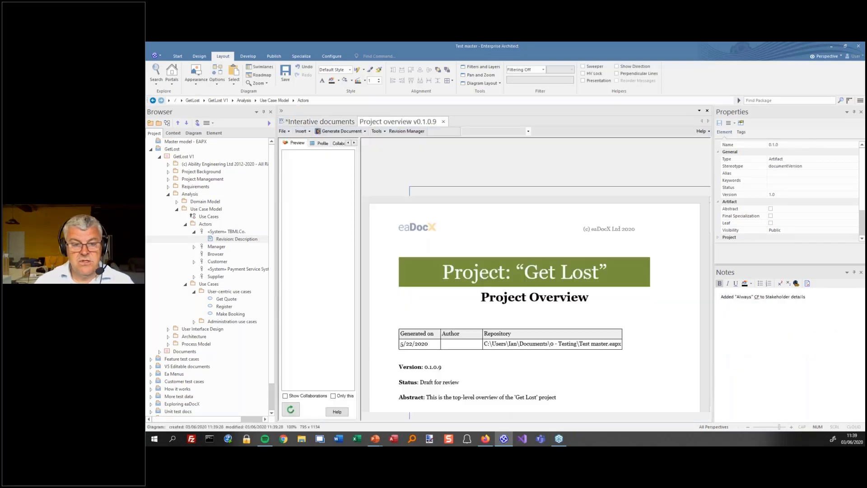
click(345, 130)
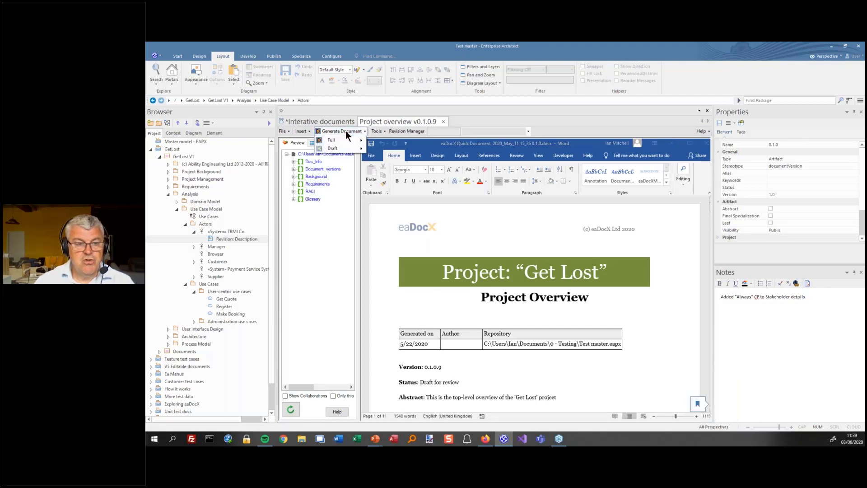
mouse_move(342, 137)
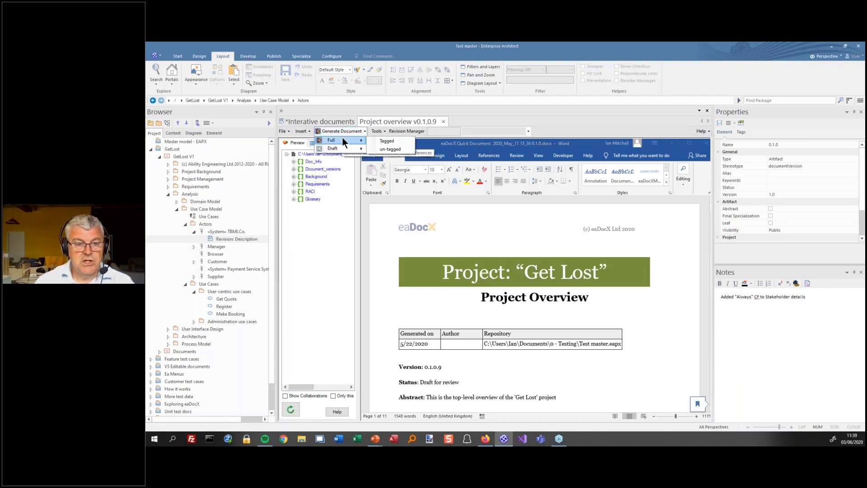
click(382, 141)
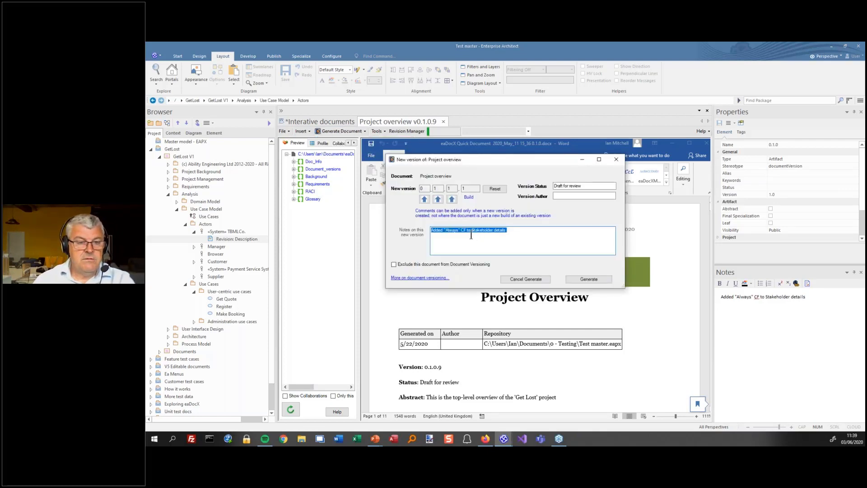
Step: Set the new version to 0.1.2.0, replace its notes with "For the Summit demo", and generate the document
click(450, 198)
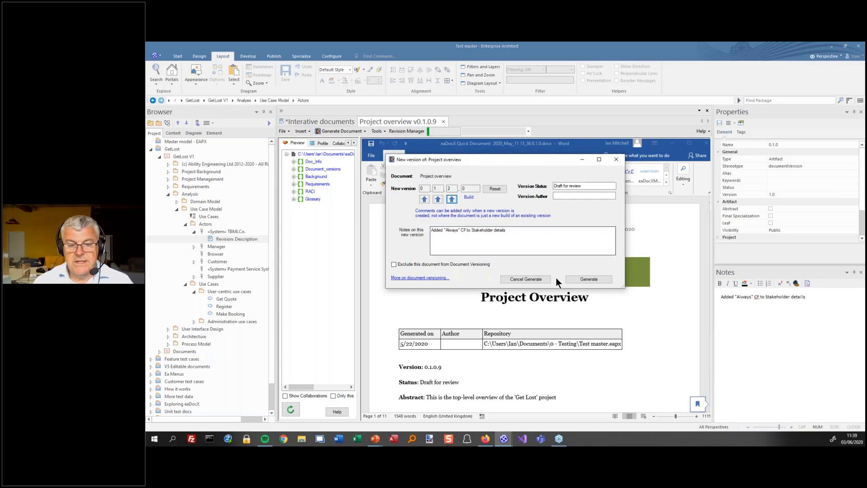
drag(520, 236, 427, 231)
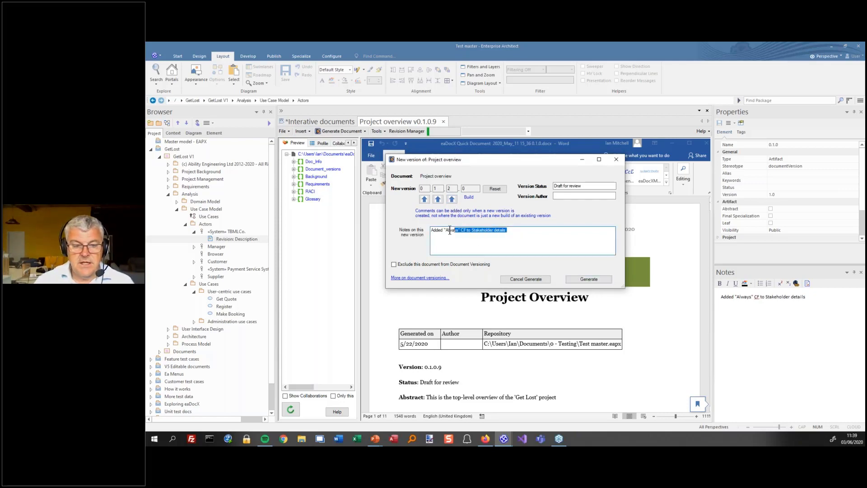
text(For the)
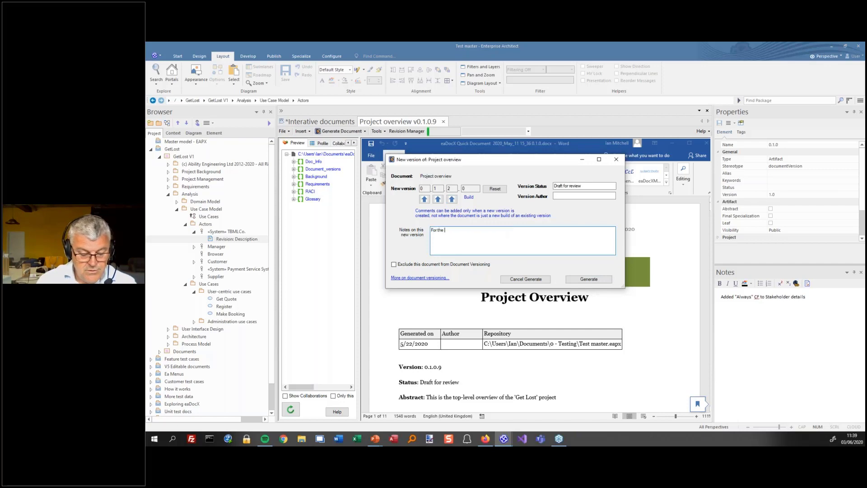
text( Summit demo)
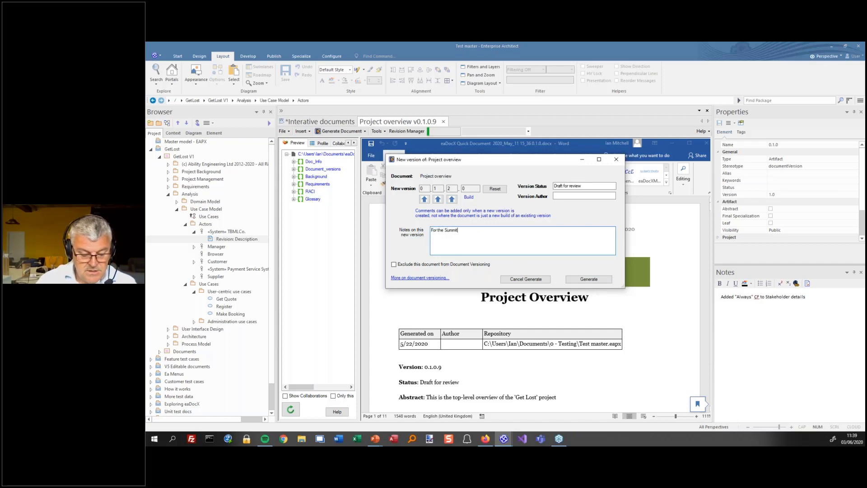
click(585, 278)
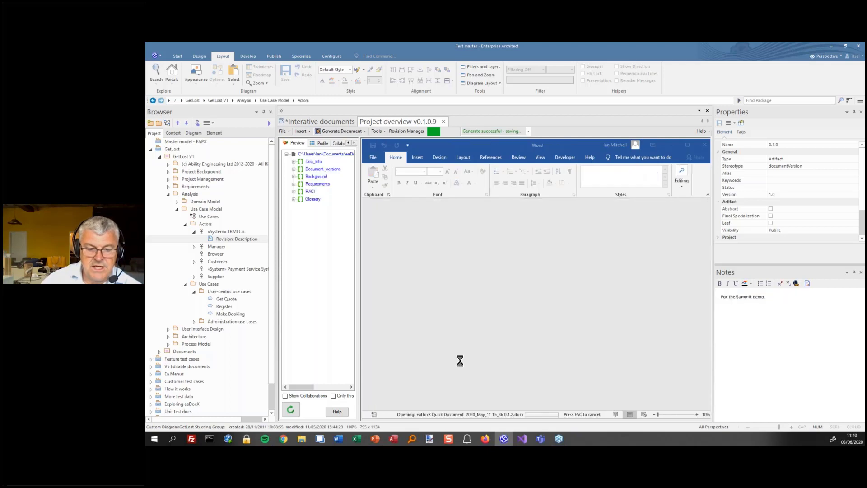
Step: Review the regenerated document's contents, version history, list of diagrams and the Main Board of GetLost diagram
scroll(461, 348, down, 5)
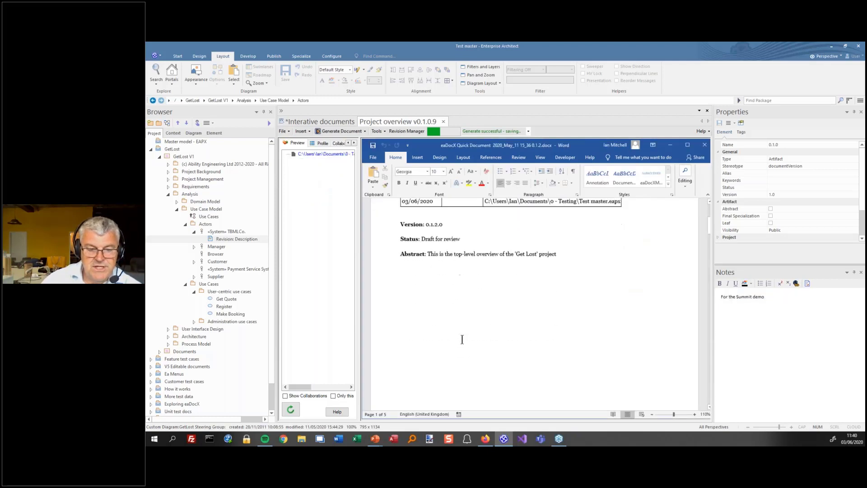
scroll(461, 334, down, 6)
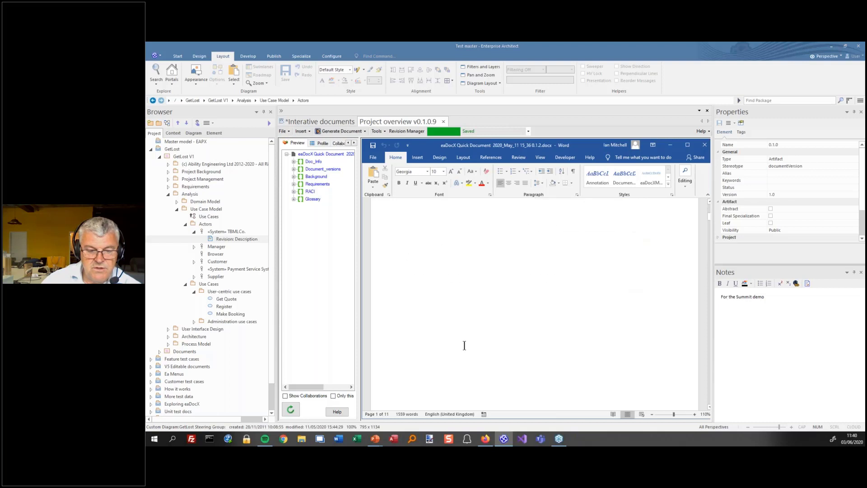
scroll(464, 345, down, 10)
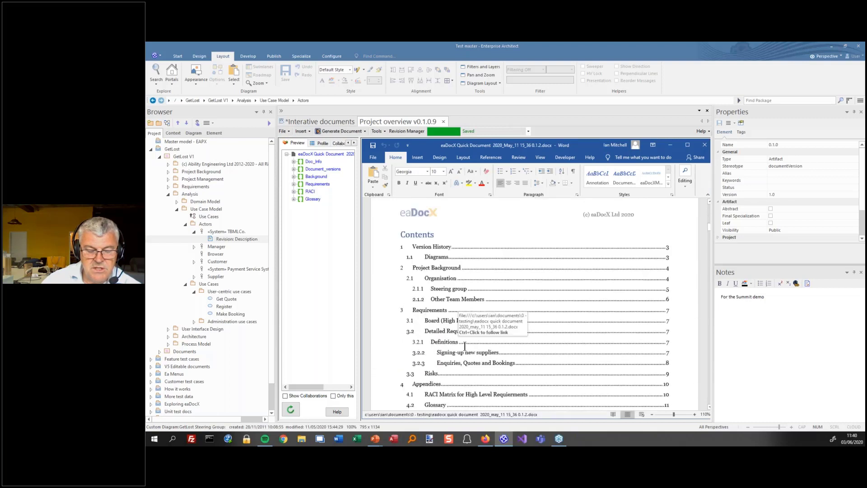
scroll(464, 348, down, 10)
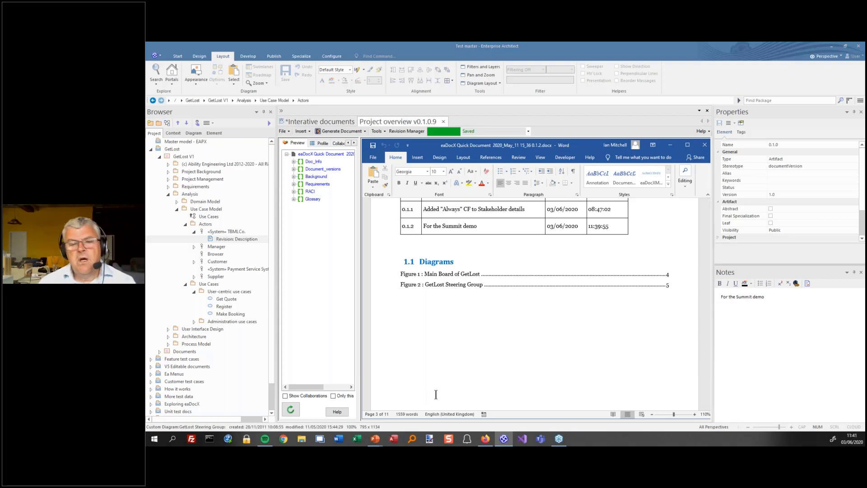
scroll(512, 353, down, 2)
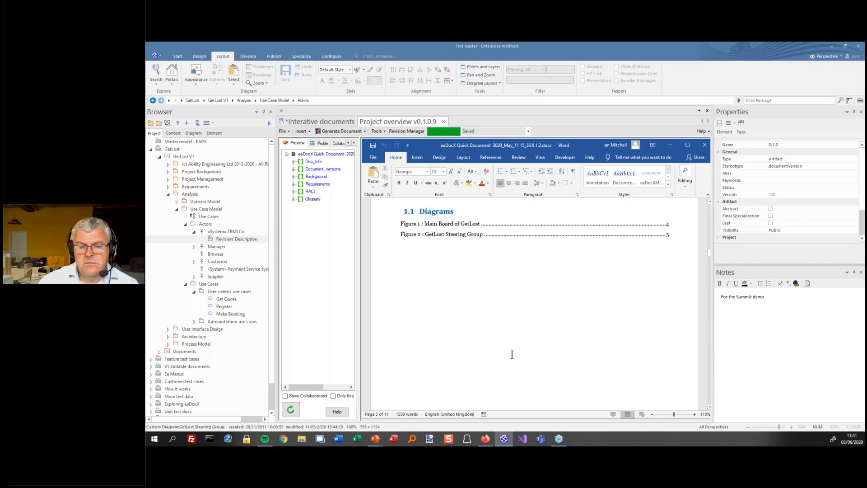
scroll(512, 353, down, 5)
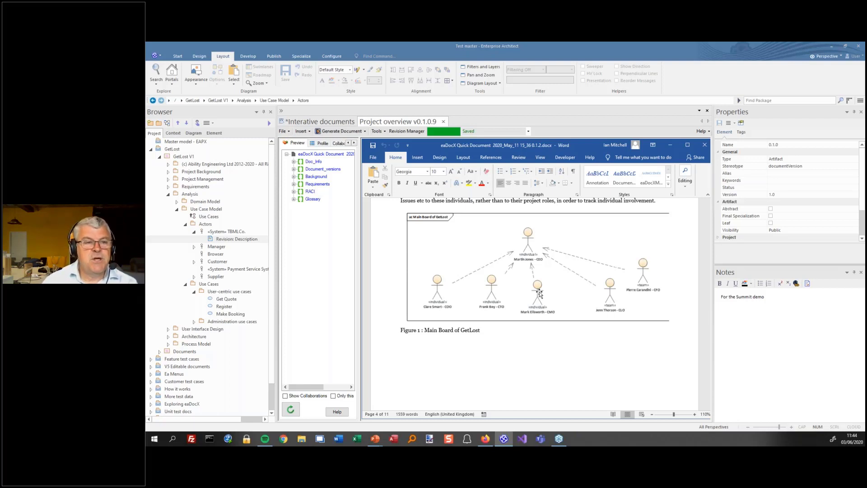
click(302, 56)
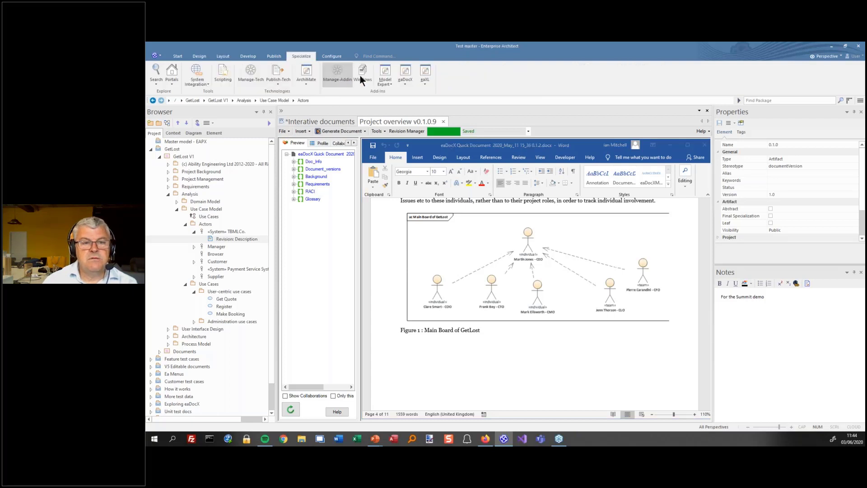
click(405, 76)
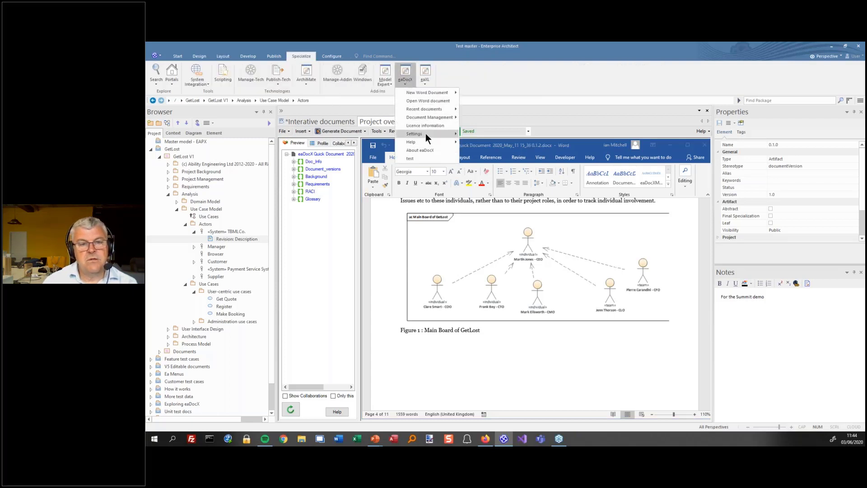
click(501, 72)
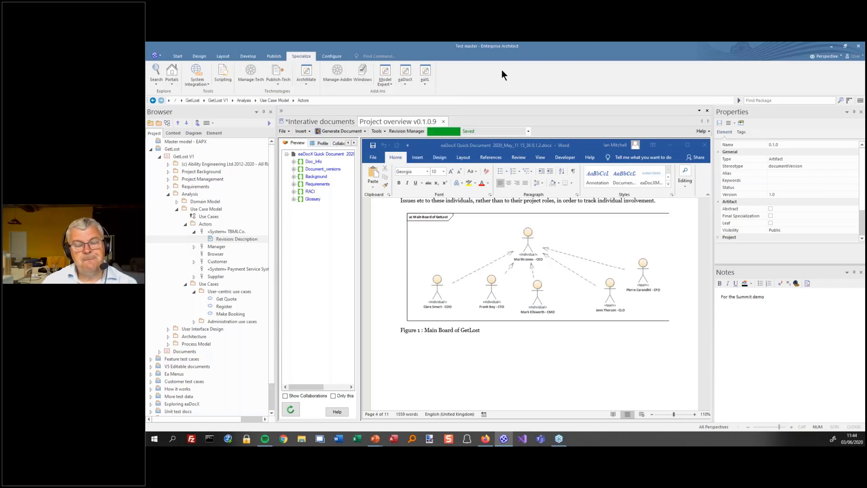